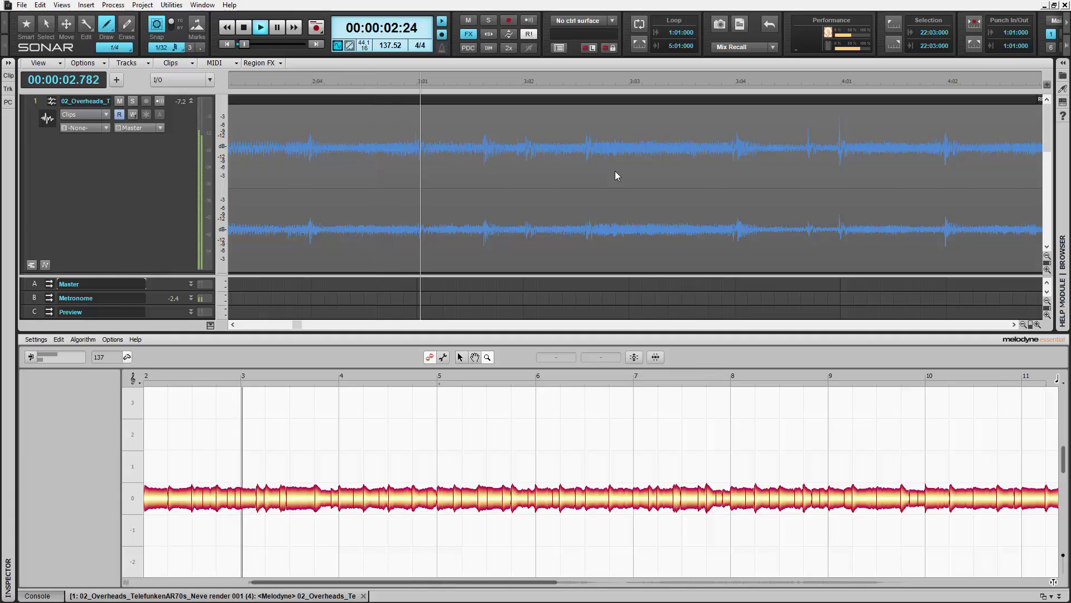
Leave the Melodyne overheads session and start a new empty Untitled project
left_click(757, 324)
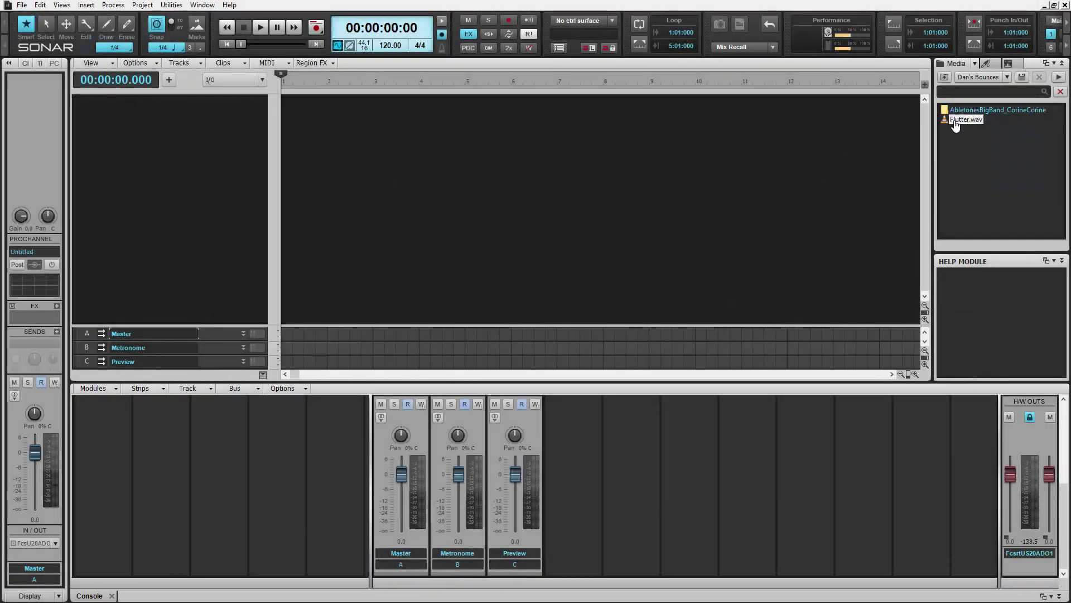
Add Flutter.wav as a new expanded audio track and play it back from the start
left_click_drag(955, 124, 195, 187)
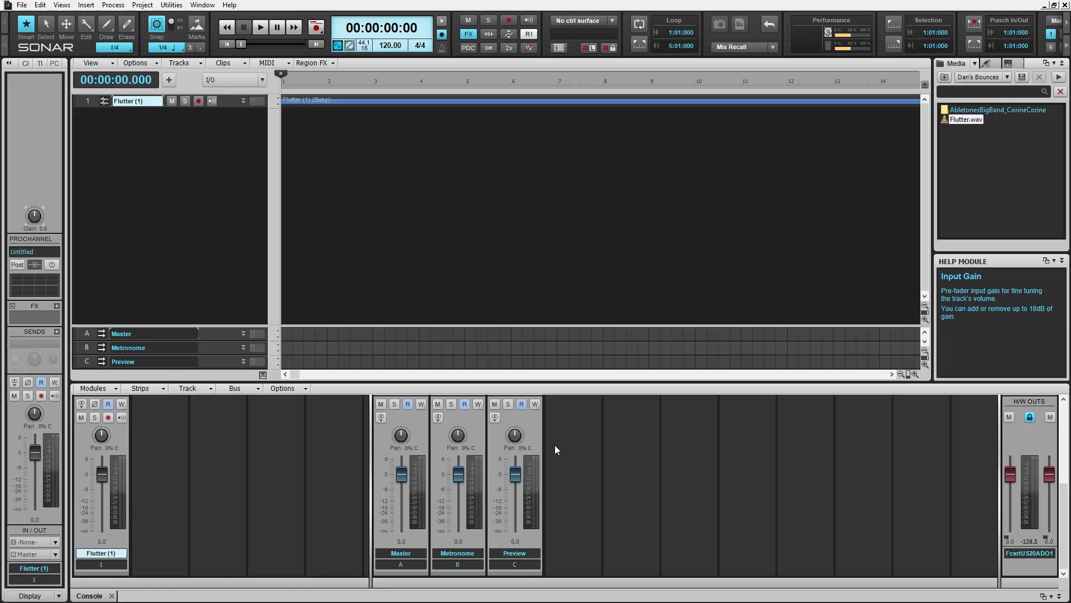
left_click(243, 101)
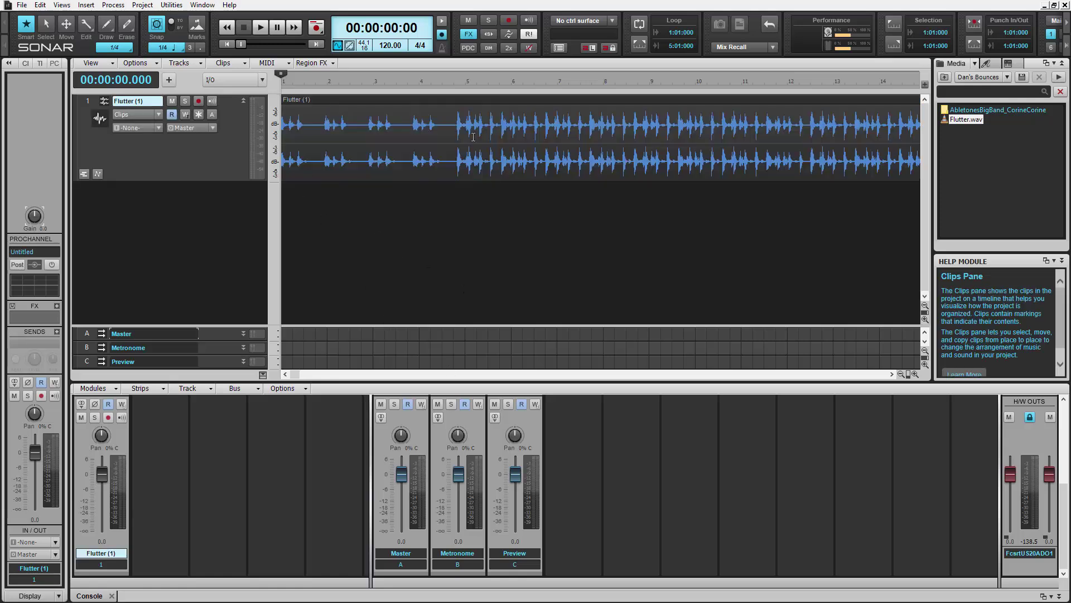
key("space")
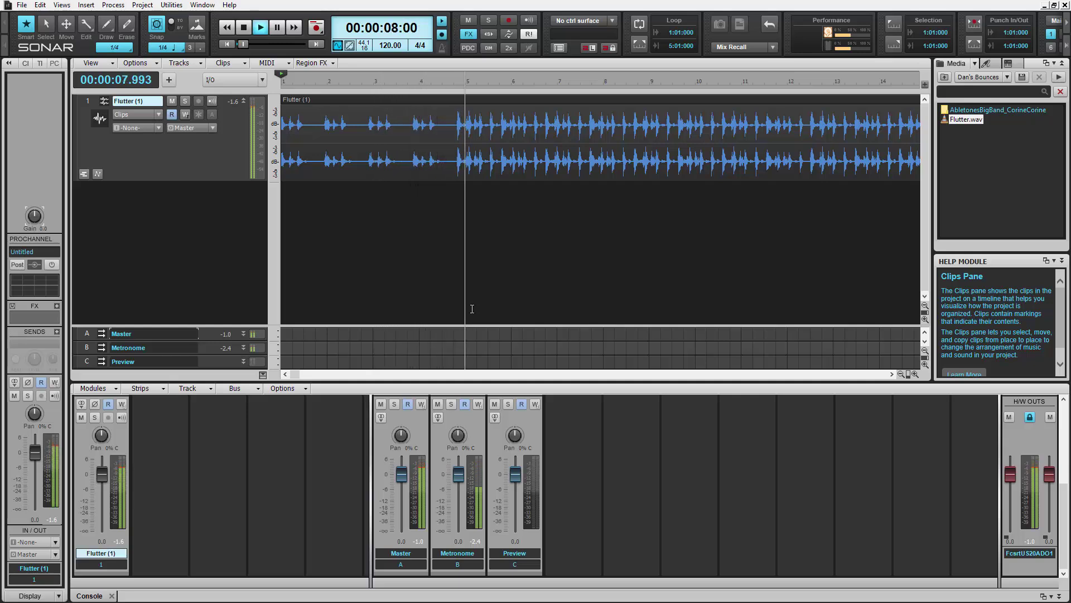
key("space")
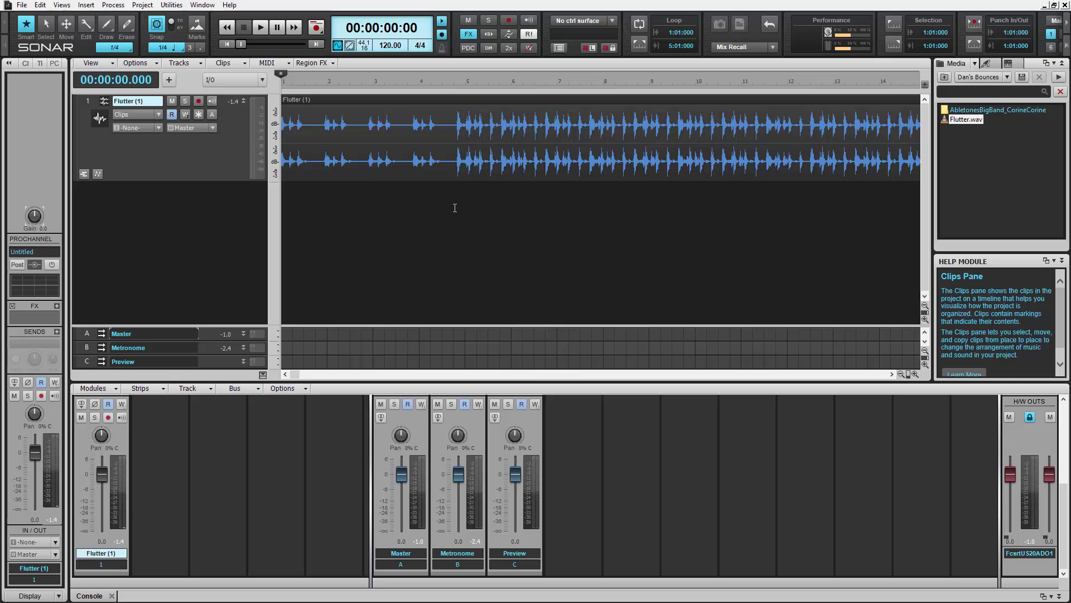
Drop the Flutter clip on the ruler's Apply Region Tempo bar, setting the tempo to 125
left_click(450, 102)
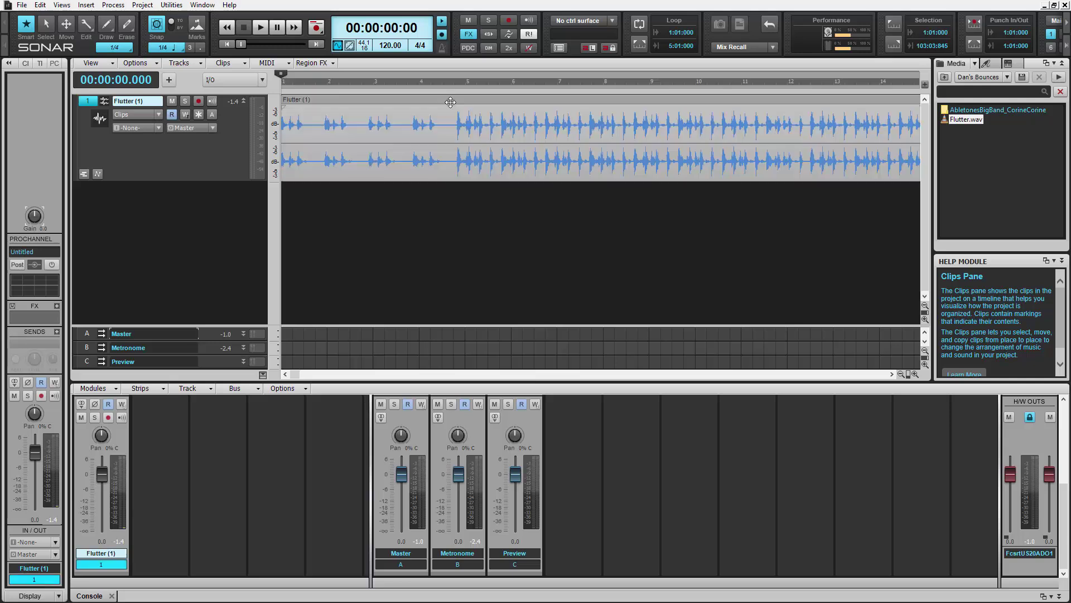
left_click_drag(451, 99, 453, 79)
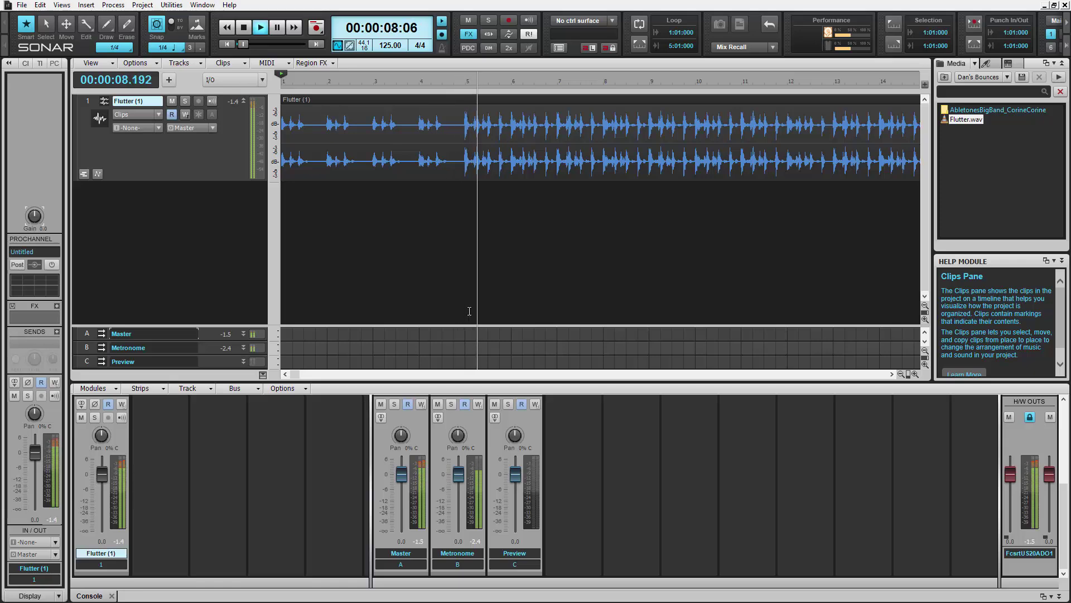
Open the Tempo view to list the clip's detected tempo changes around 125 BPM
left_click(60, 5)
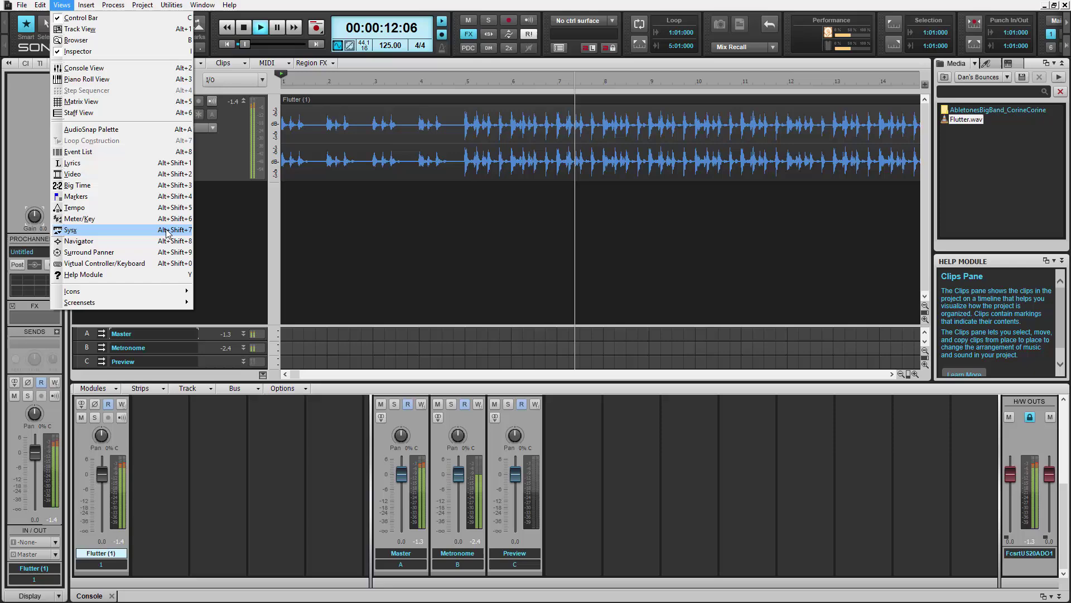
left_click(174, 209)
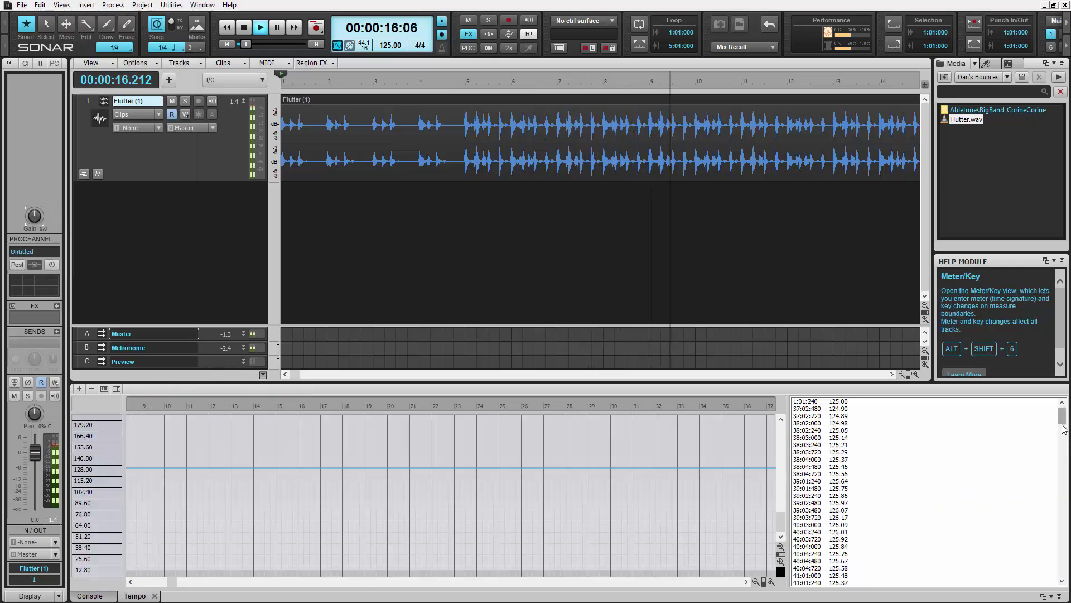
scroll(1063, 429, "up", 1)
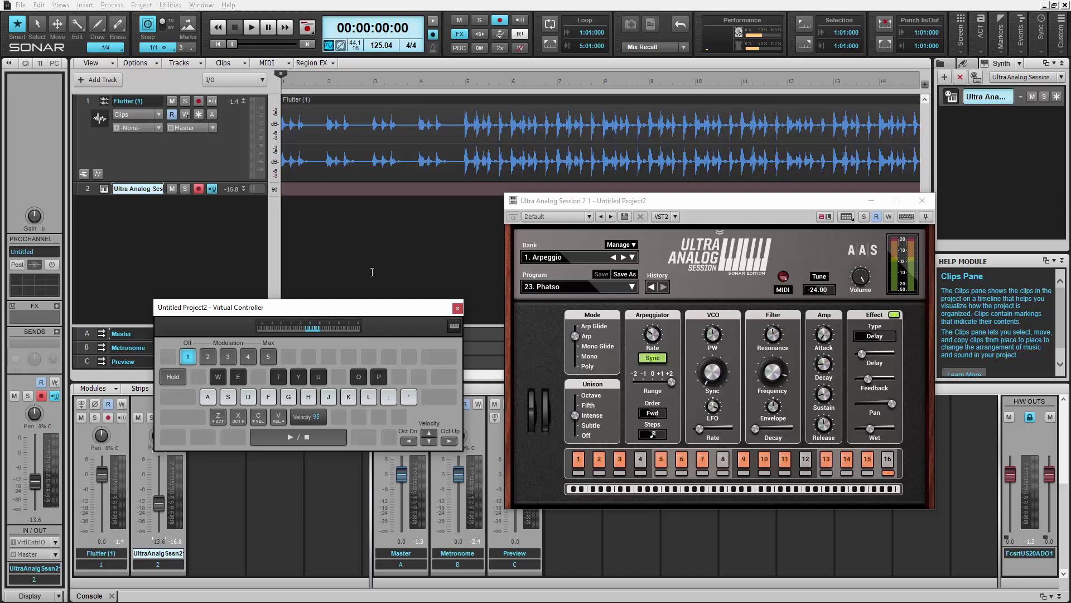
Record a Virtual Controller note into the Ultra Analog Session synth track alongside Flutter
left_click(251, 28)
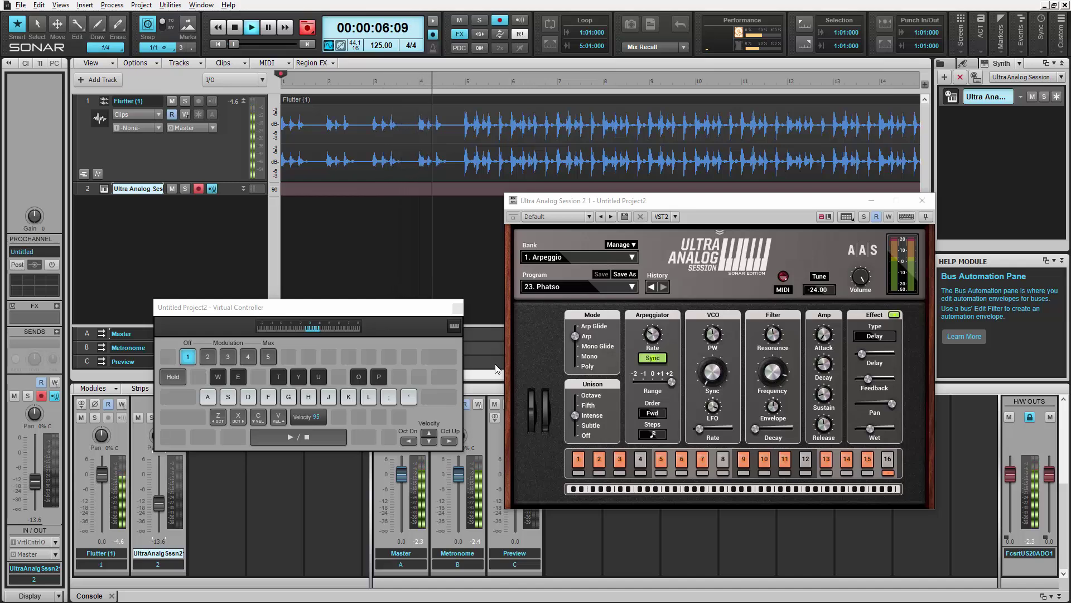
key("g")
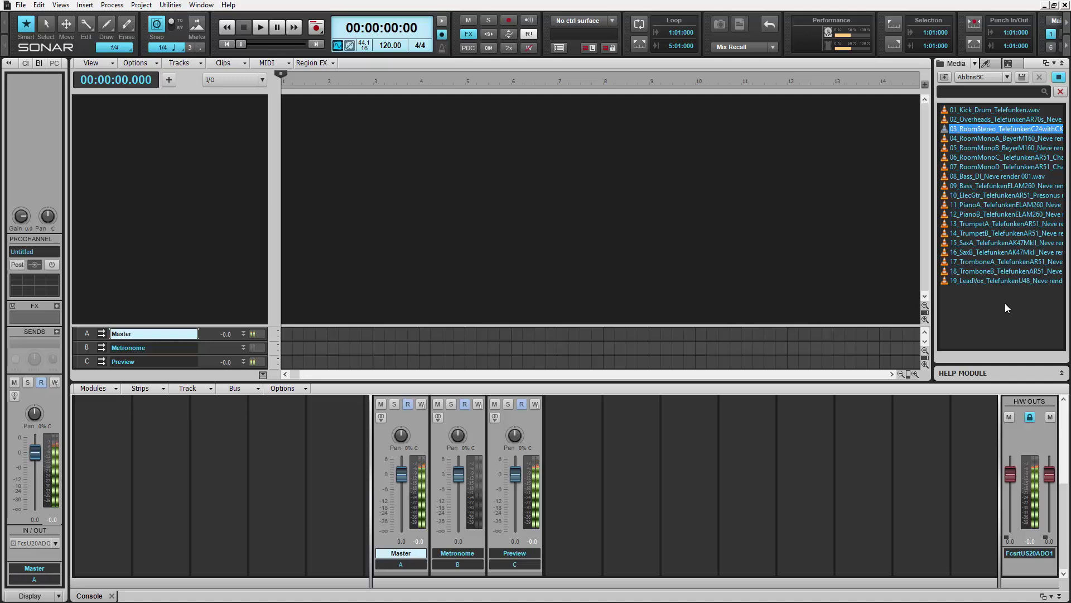
Select the 02_Overheads stem in the big-band multitrack folder listing
left_click(1001, 138)
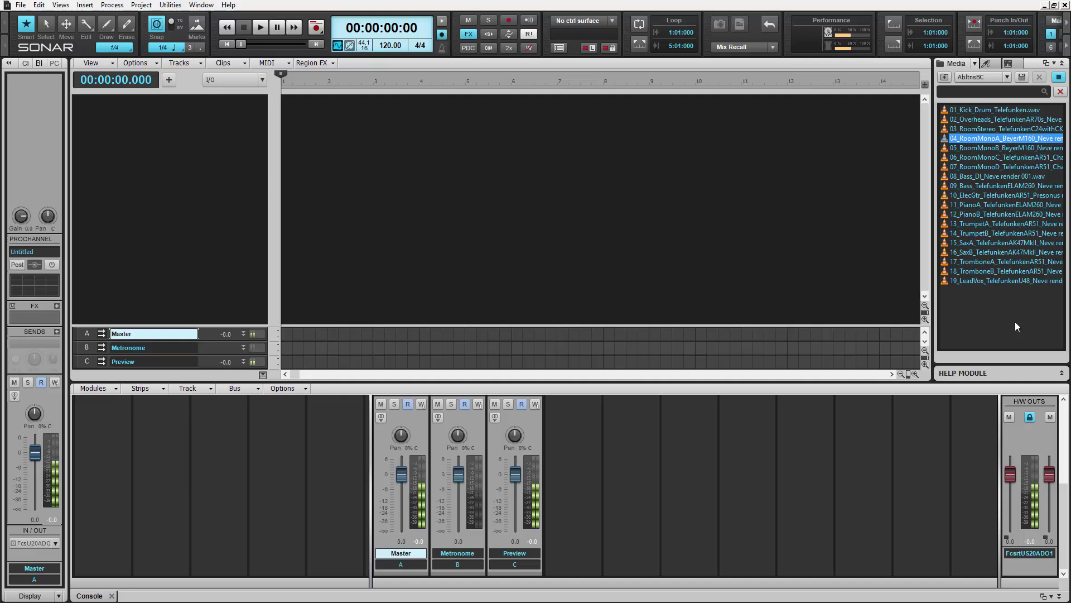
left_click(1014, 120)
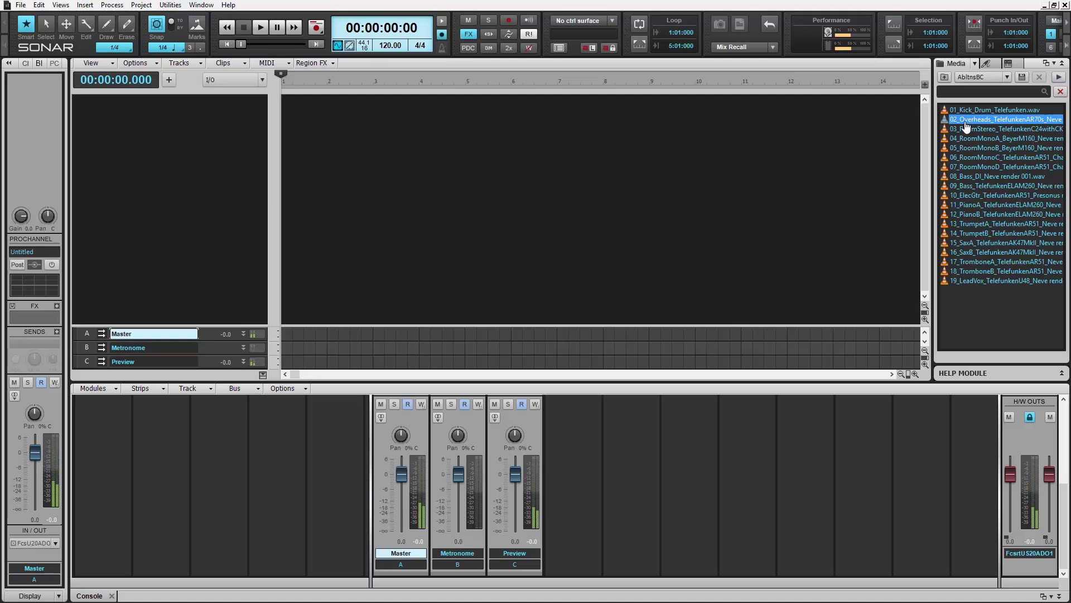
left_click_drag(967, 128, 223, 199)
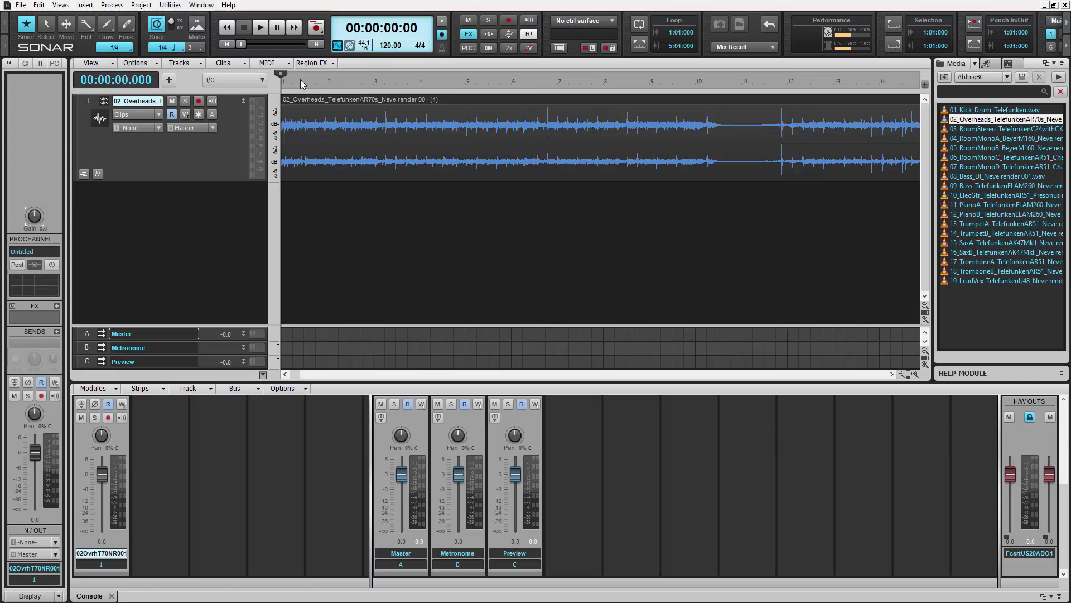
scroll(291, 179, "up", 5, "ctrl")
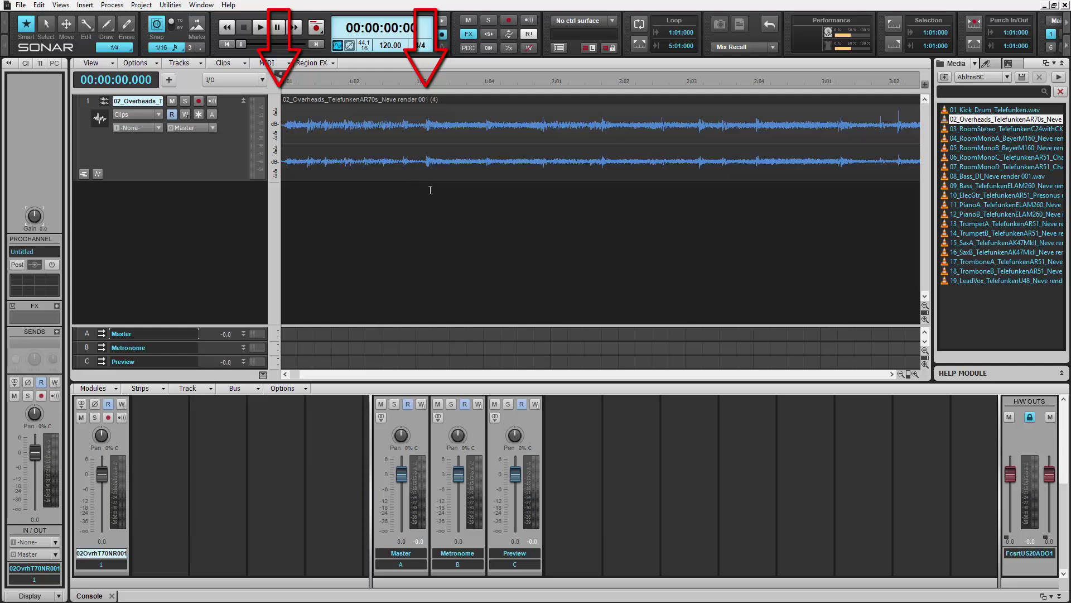
left_click(422, 128)
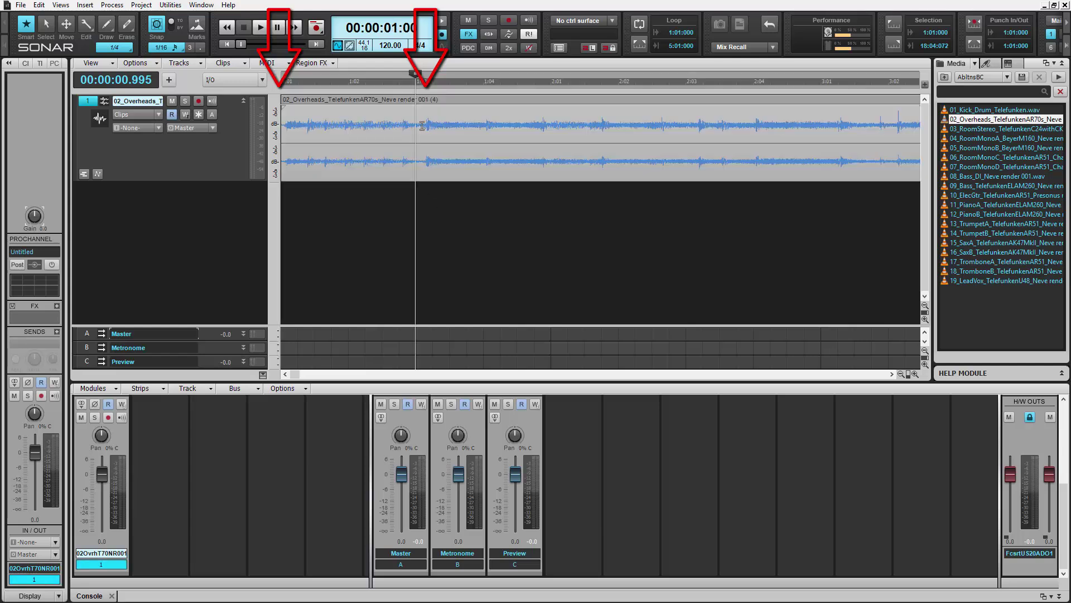
key("space")
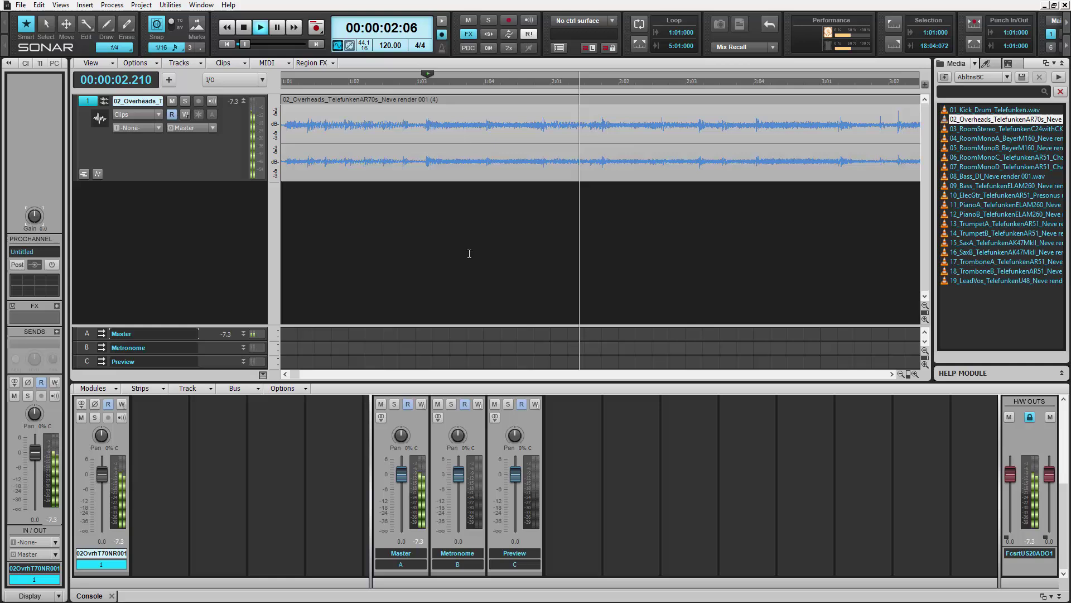
key("space")
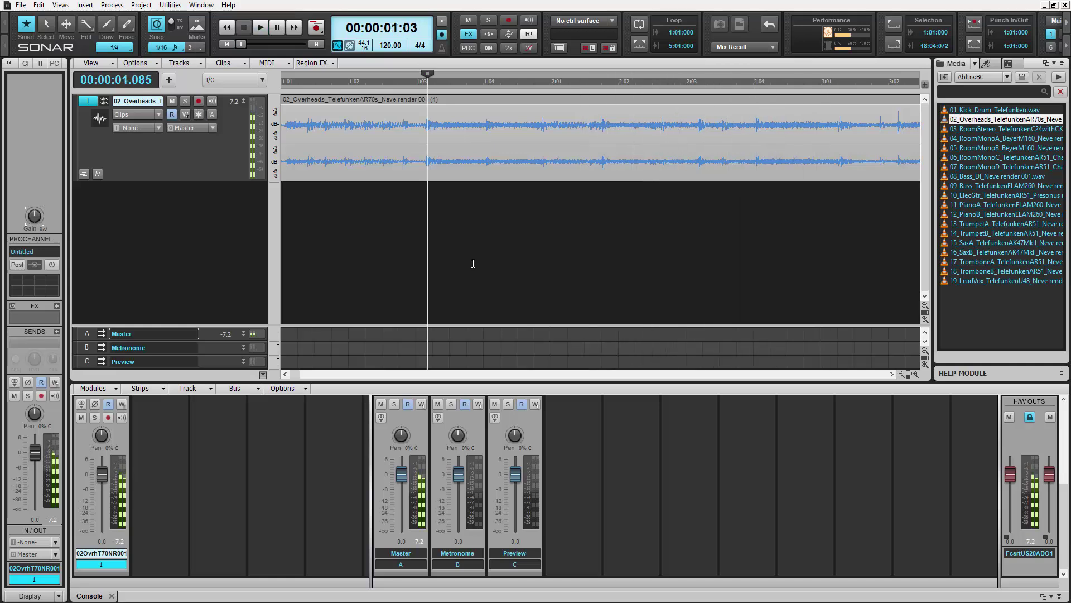
key("w")
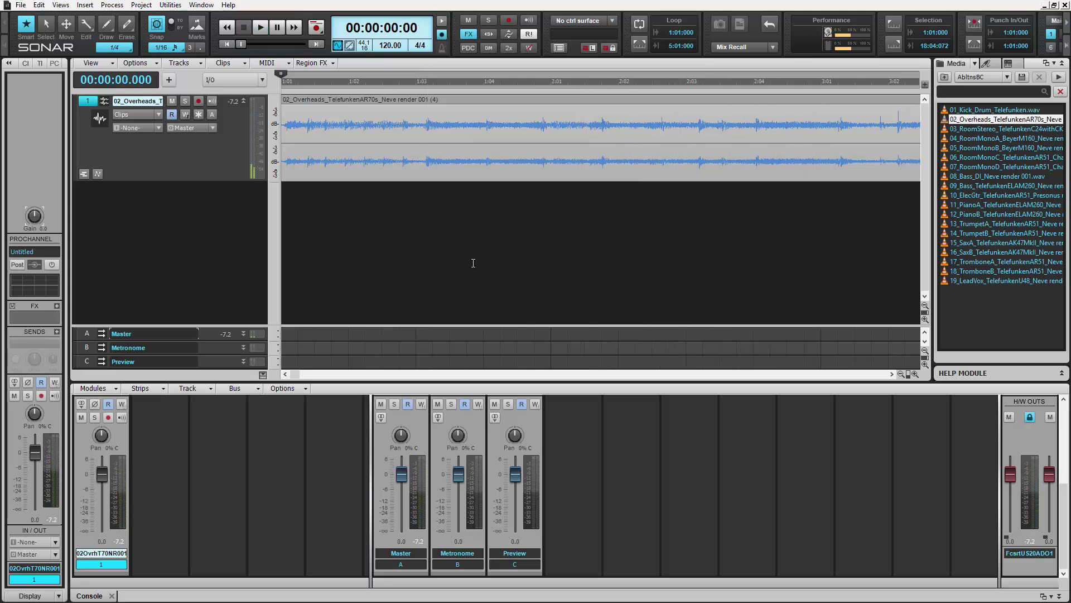
key("space")
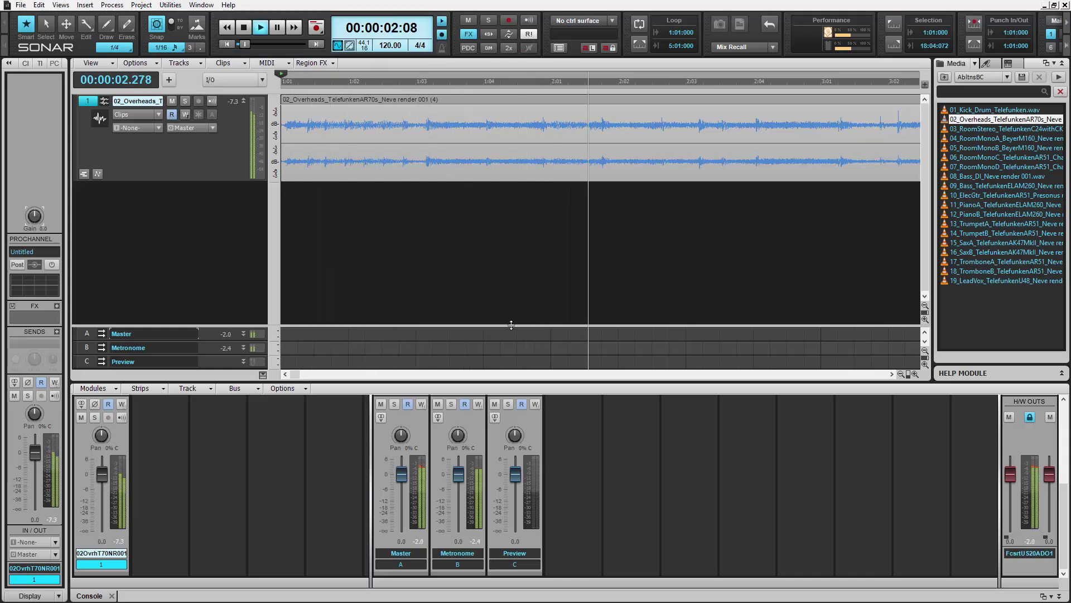
key("w")
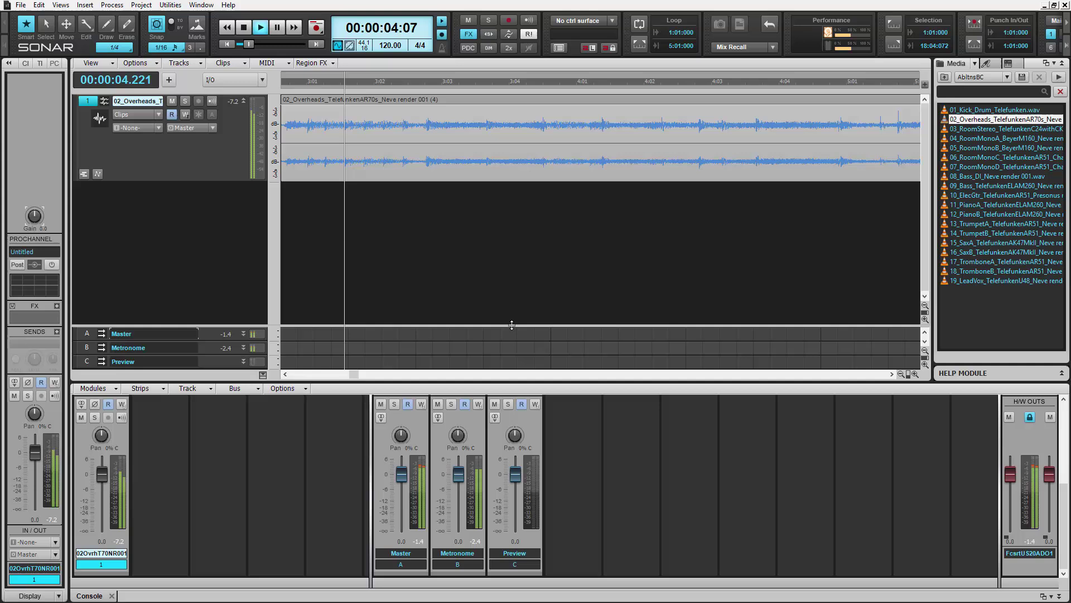
key("space")
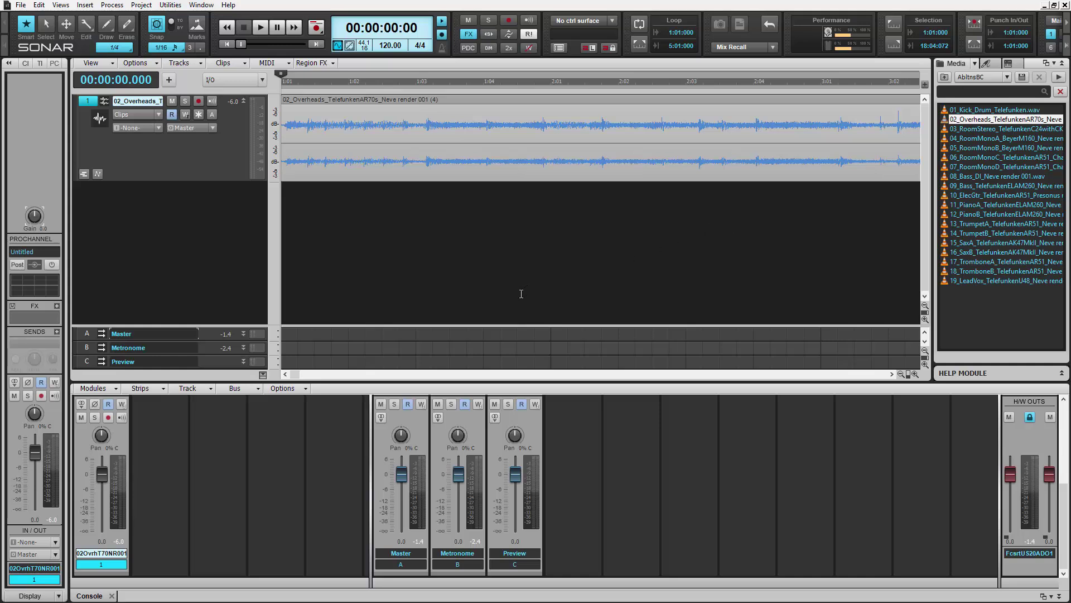
Split the 02_Overheads clip at its first transient, near 1:03
key("Tab")
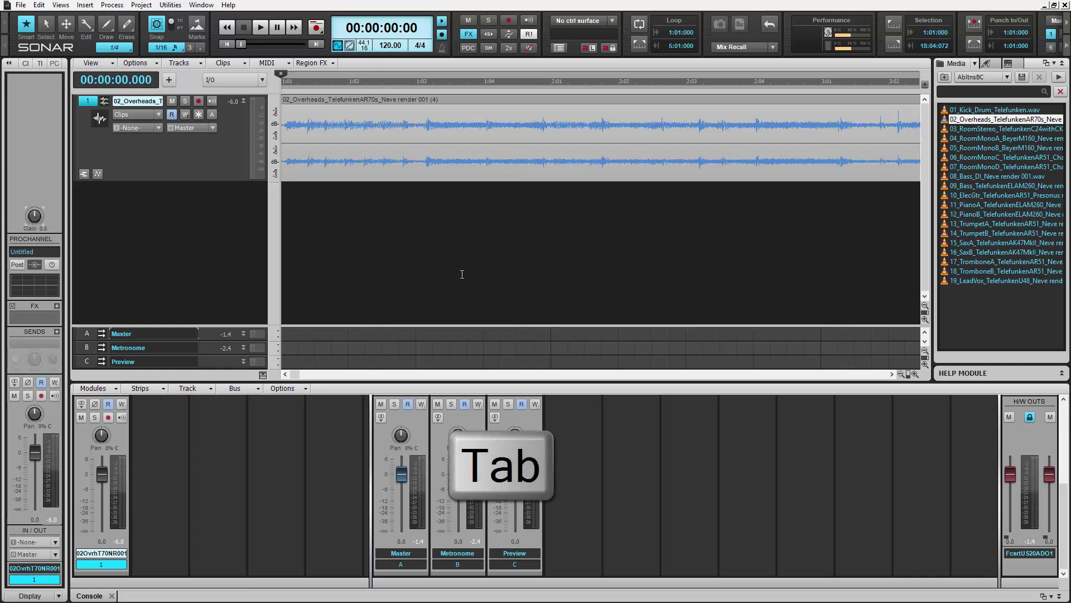
key("space")
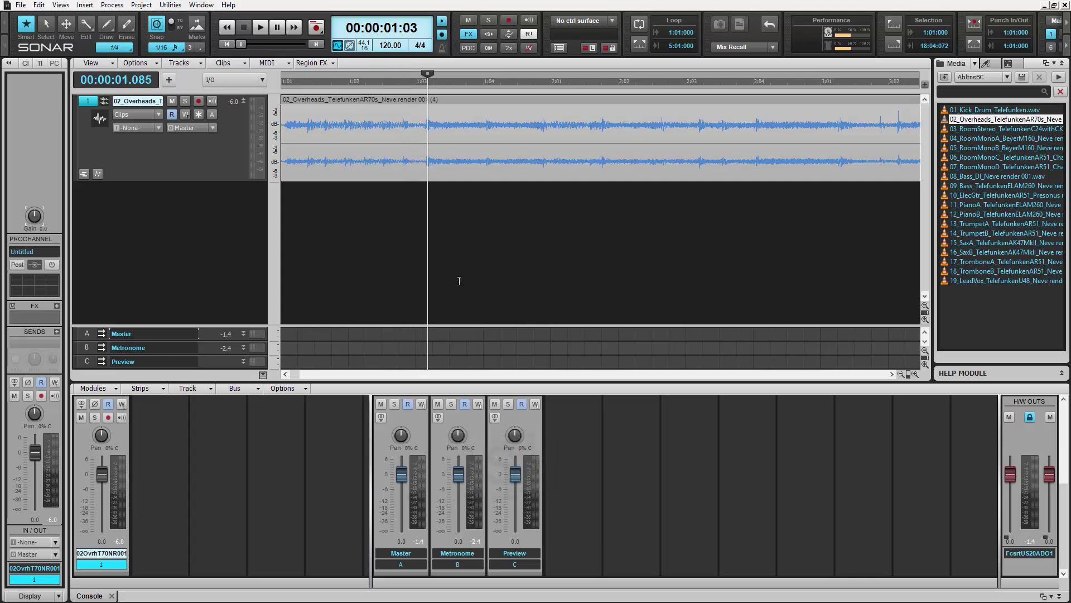
key("s")
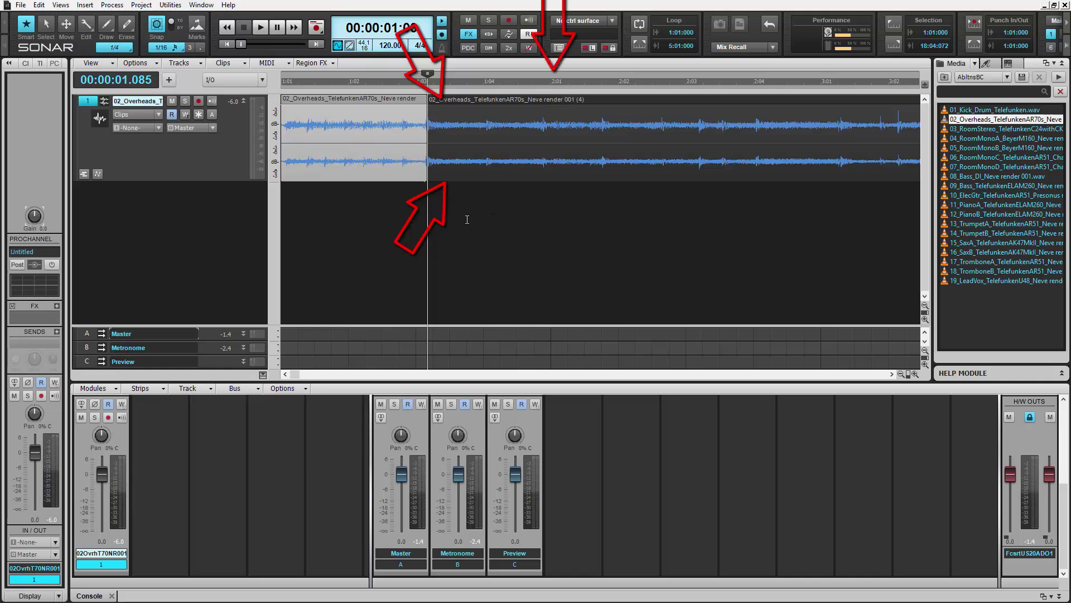
Use Set Measure/Beat at Now to place the split at measure 2, beat 1
left_click(141, 5)
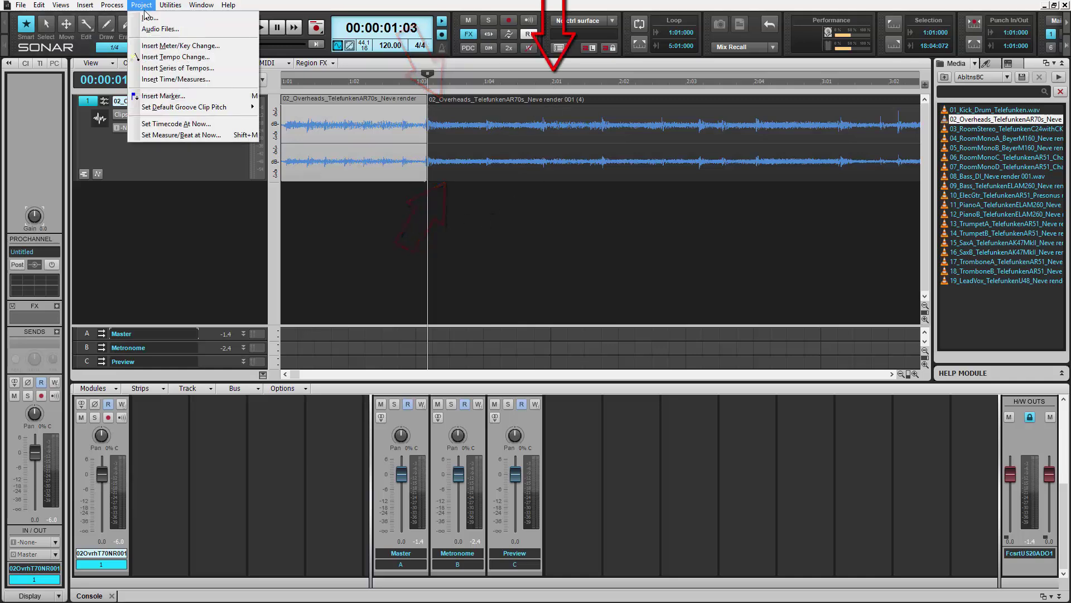
left_click(185, 136)
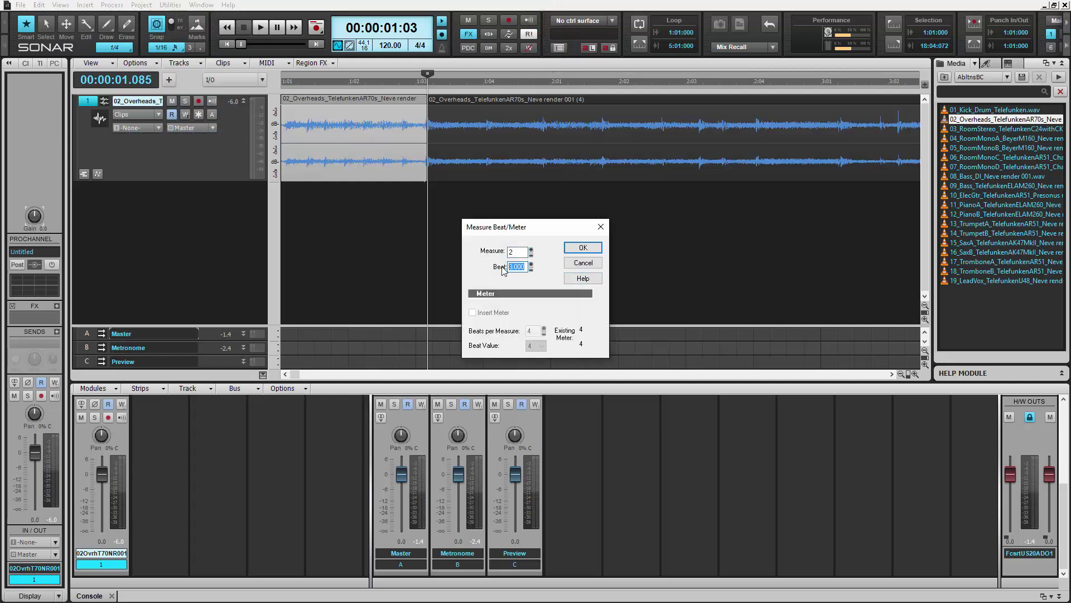
left_click(582, 247)
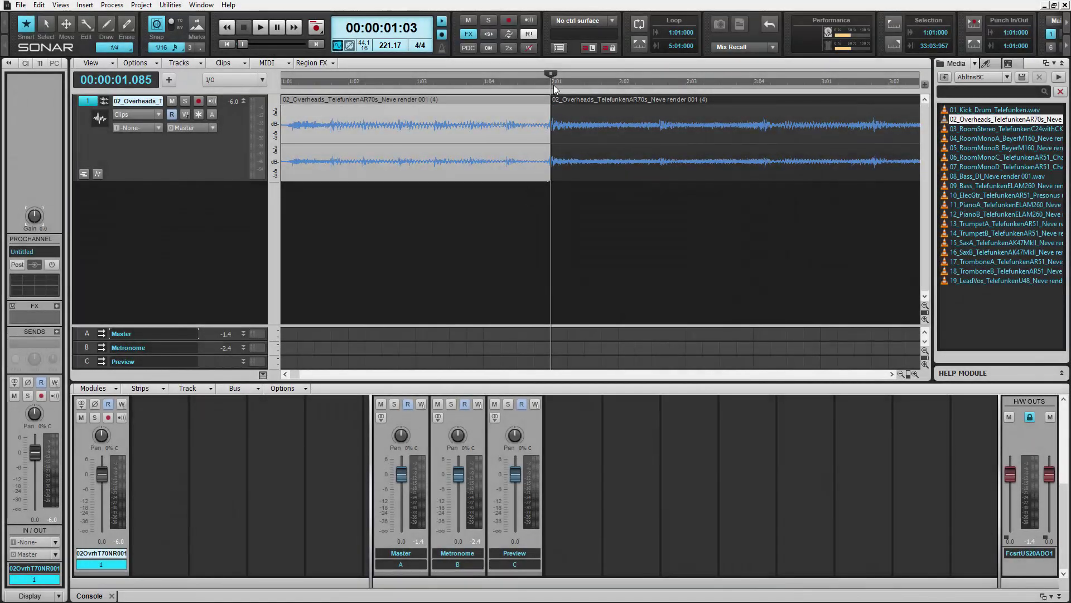
Apply the right-hand overhead clip's region tempo to the project and play from the start
left_click(761, 113)
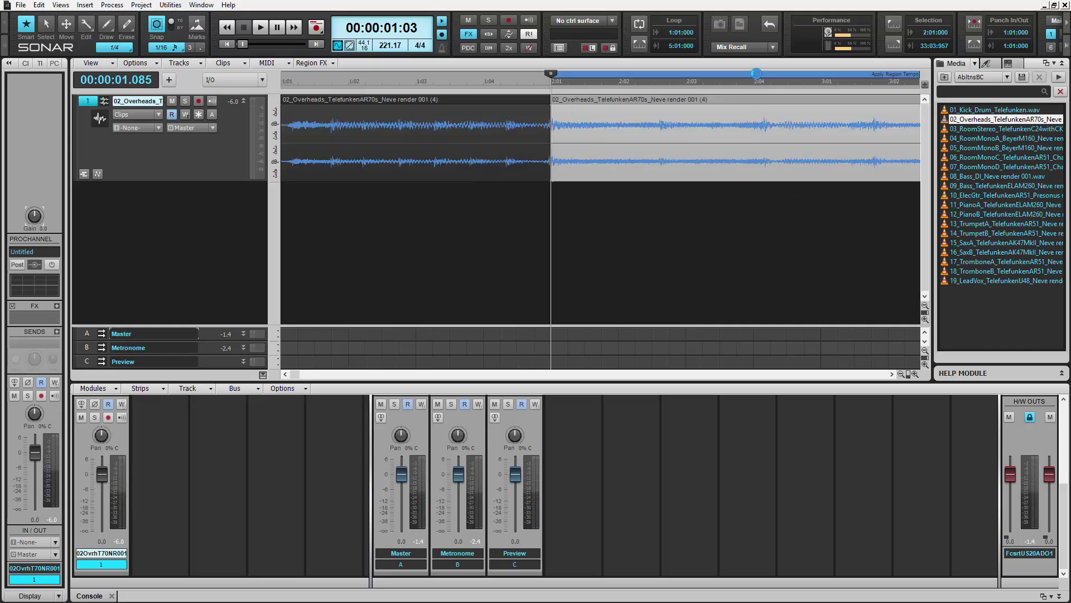
left_click(756, 73)
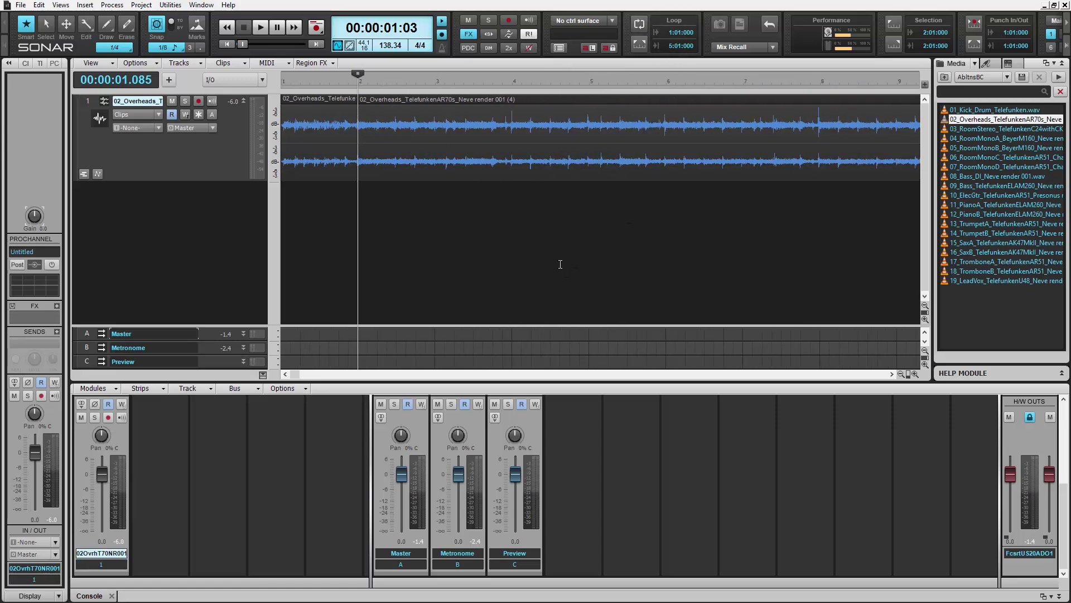
key("ctrl+Home")
key("space")
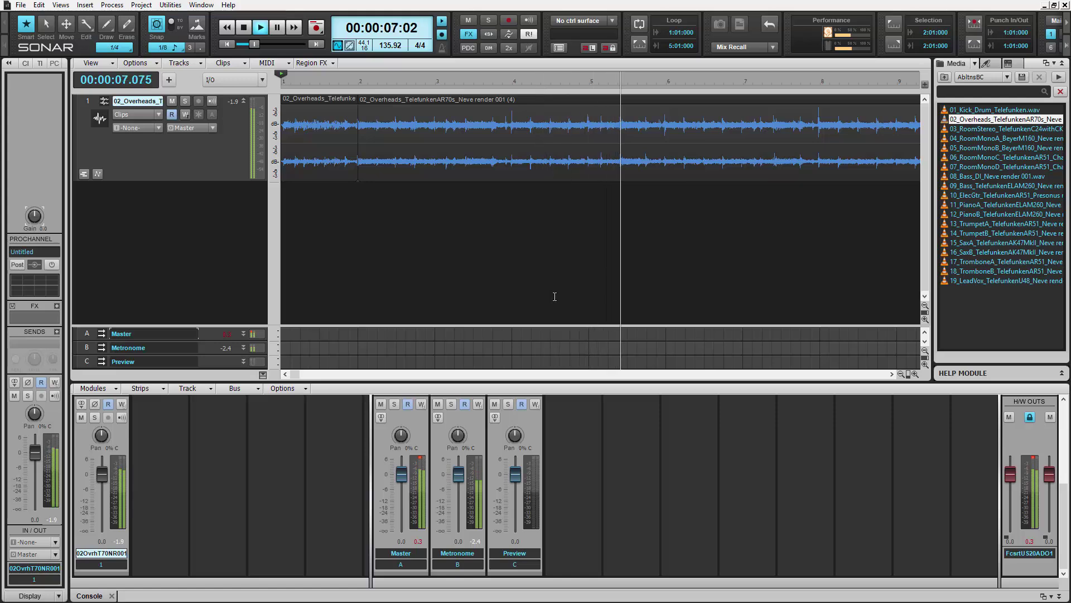
Zoom out to show the whole overhead clip, then stop playback back at the start
key("ctrl+a")
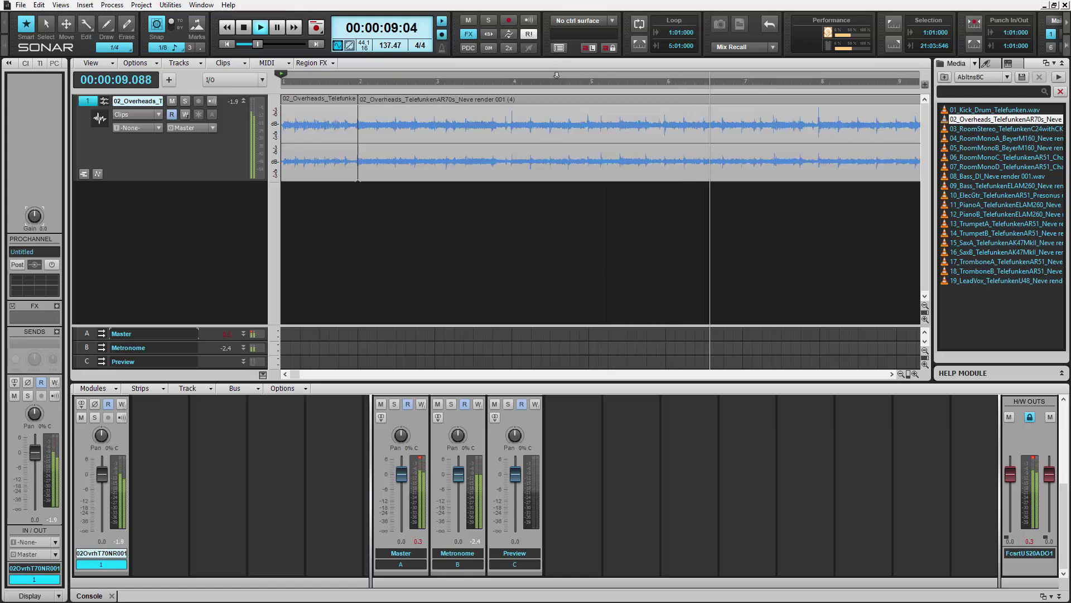
left_click_drag(556, 74, 562, 226)
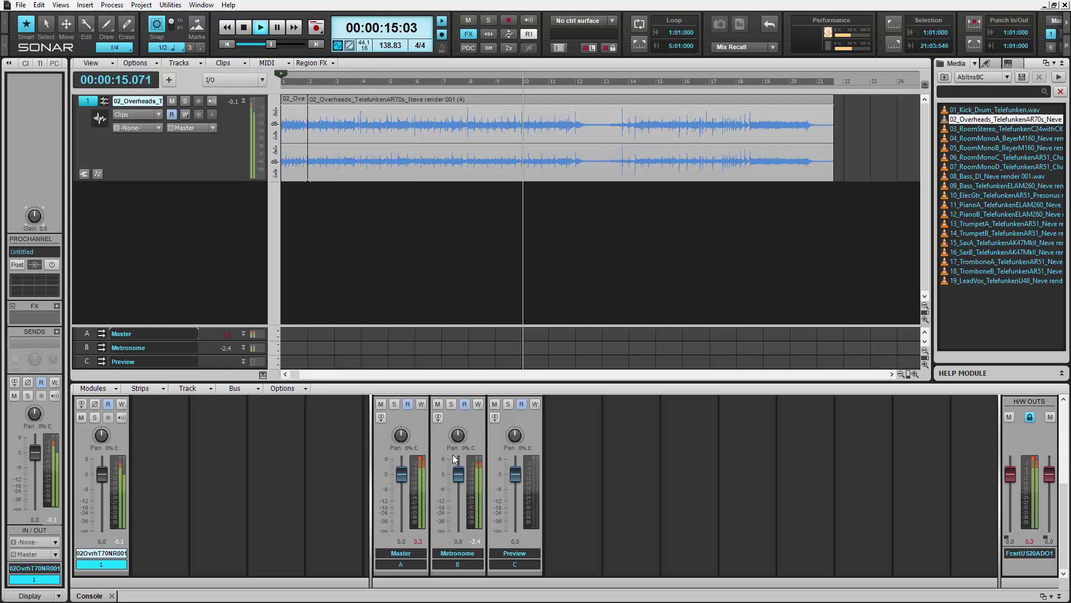
left_click(524, 332)
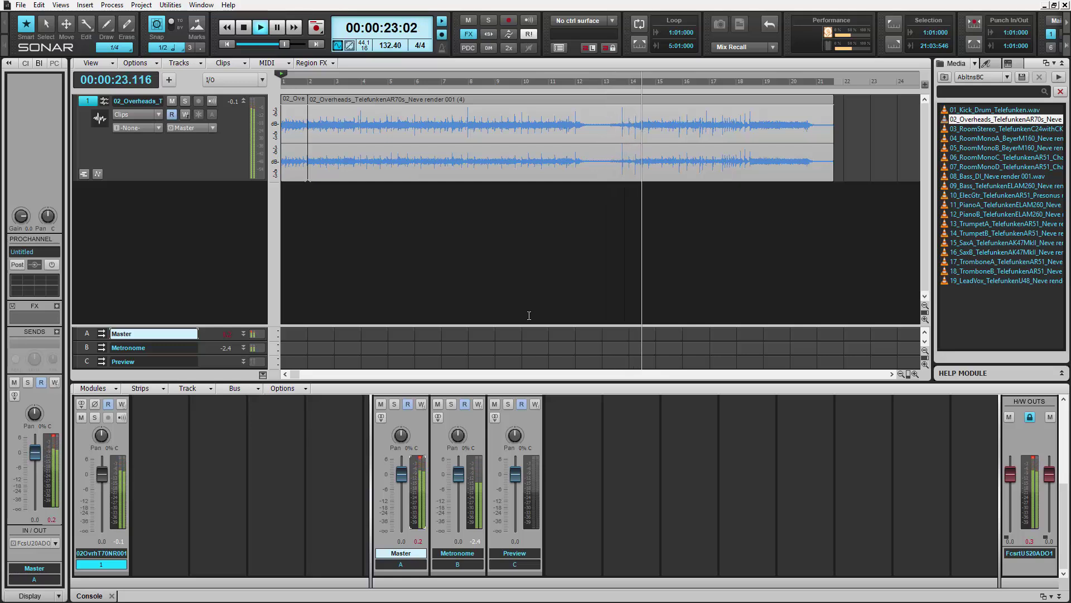
key("space")
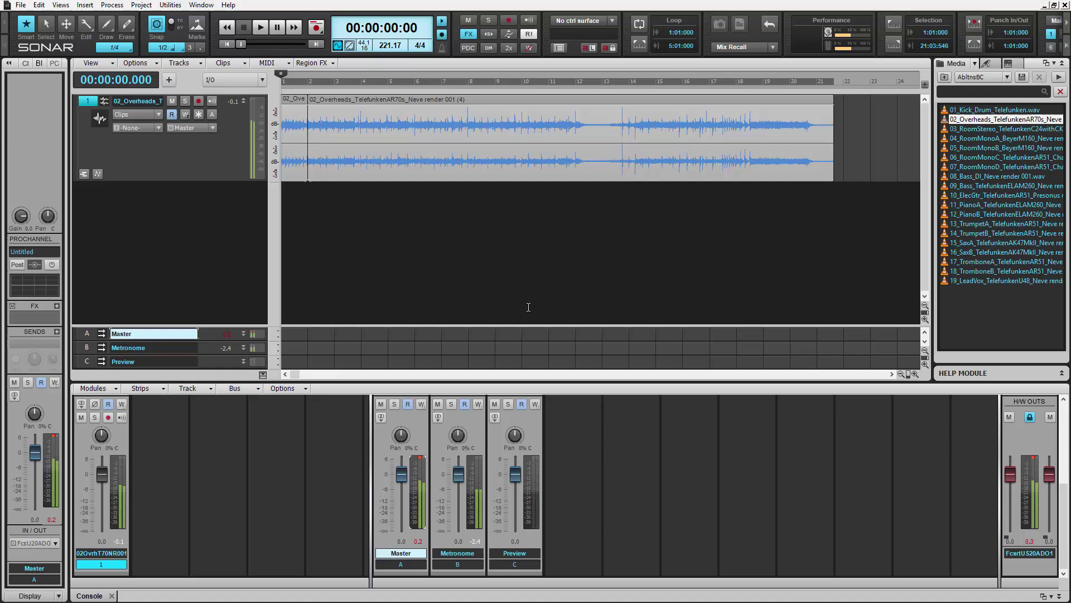